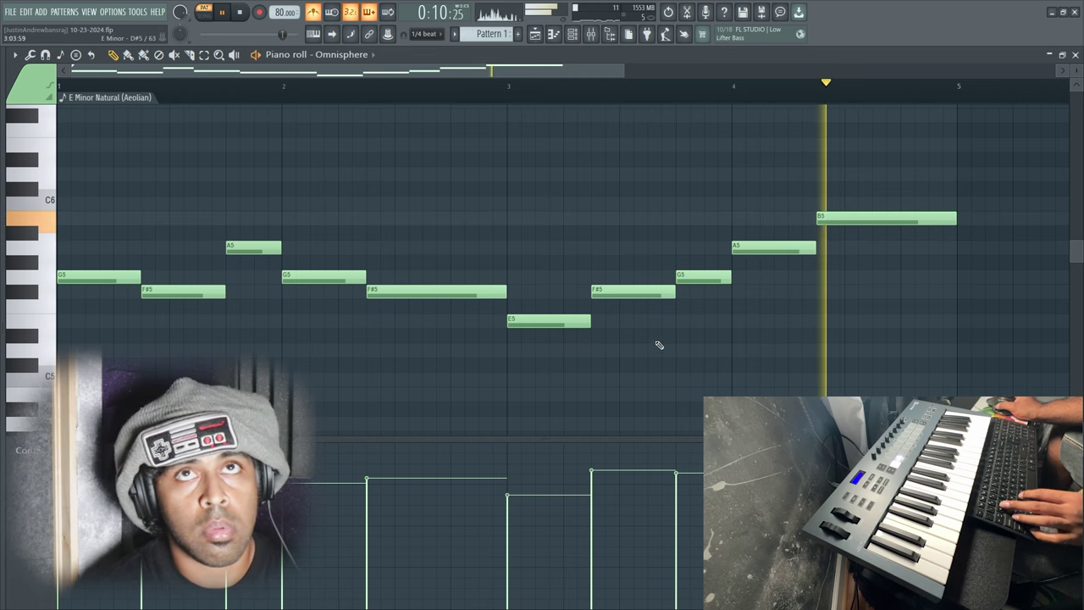
# Raise the volume fader of the Purity track on mixer insert 2.
pyautogui.press('space')
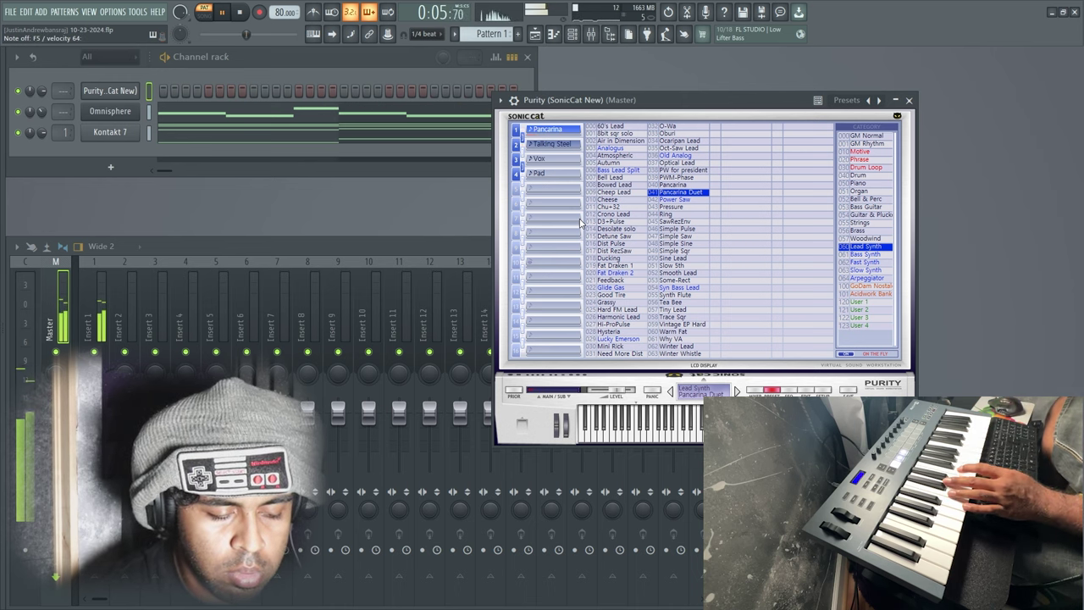
pyautogui.click(52, 83)
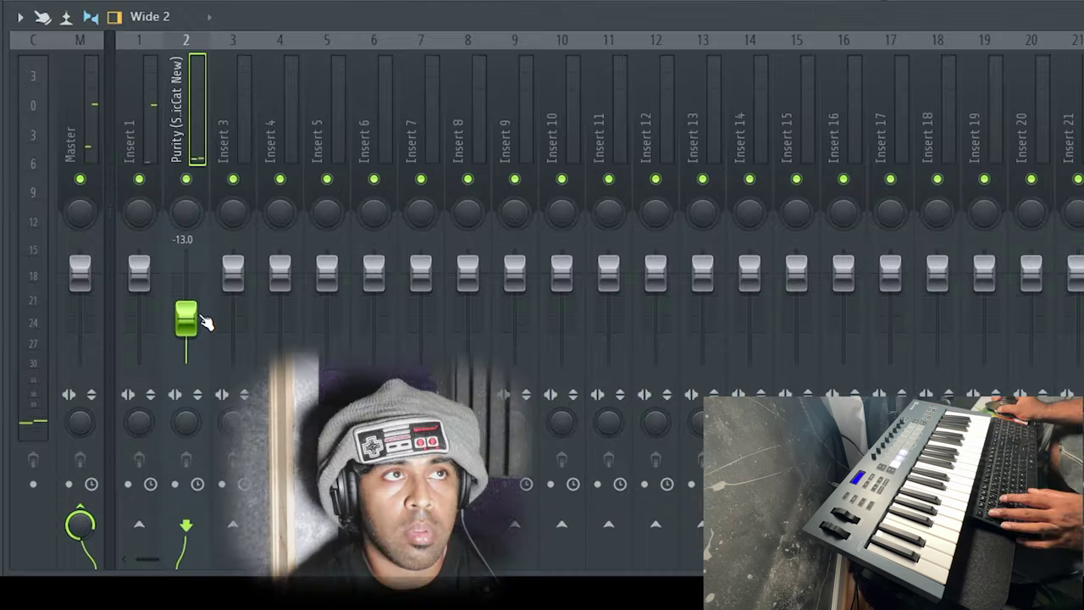
pyautogui.moveTo(201, 315); pyautogui.dragTo(200, 292)
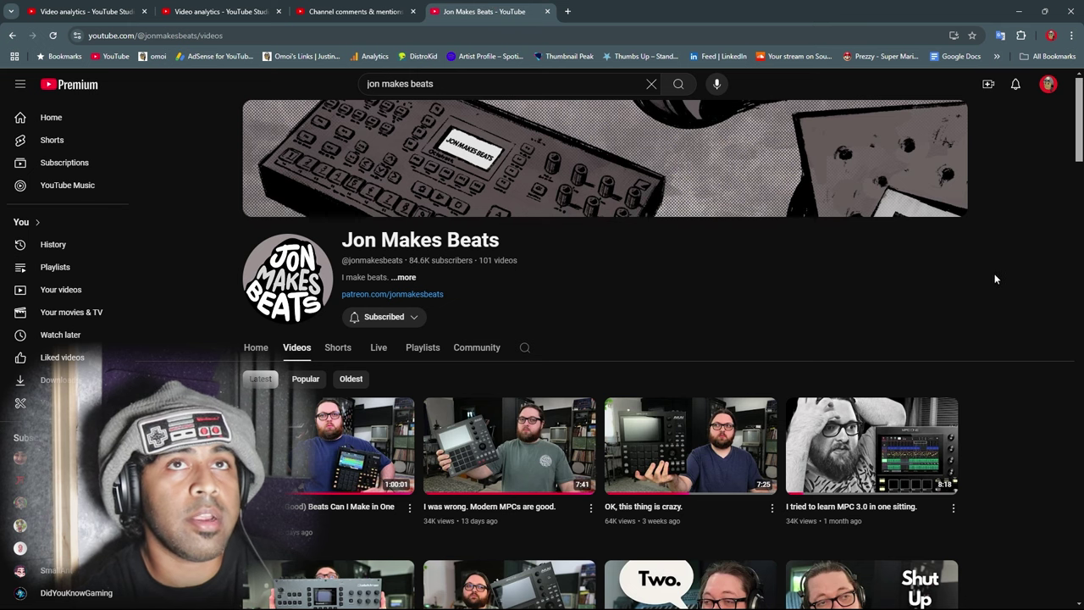
# Look through the uploaded videos on the Jon Makes Beats YouTube channel.
pyautogui.scroll(-6, 1023, 310)
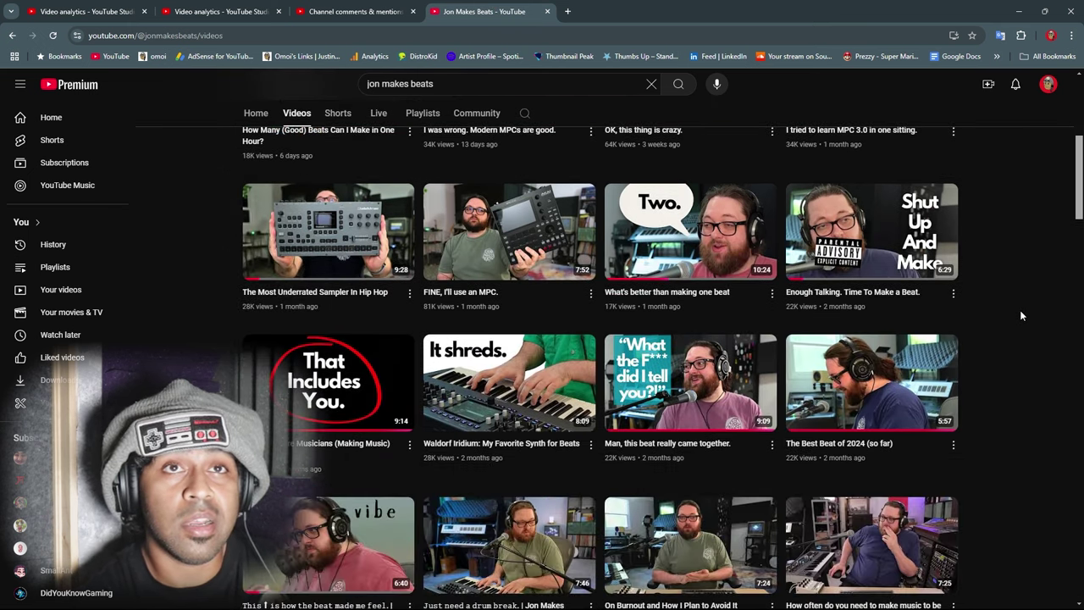
pyautogui.scroll(-2, 1019, 315)
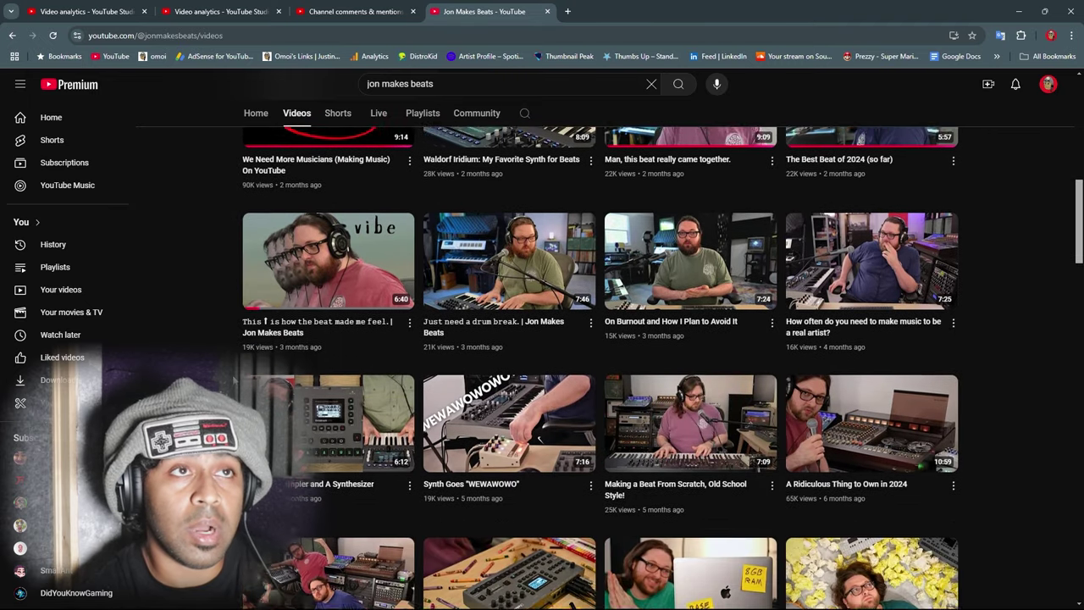
pyautogui.scroll(-2, 241, 371)
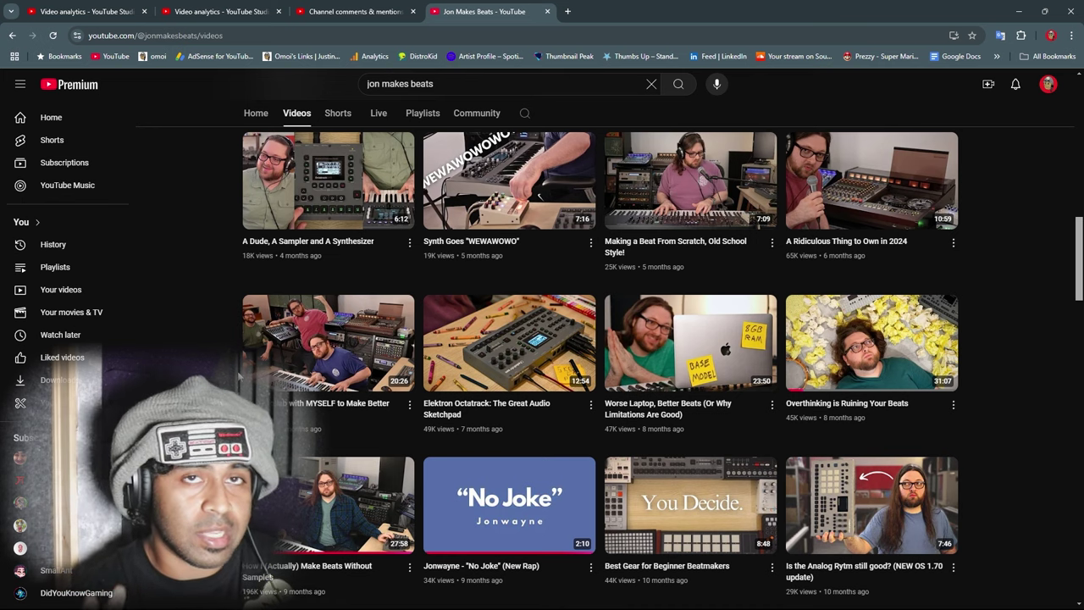
pyautogui.scroll(-3, 998, 281)
pyautogui.scroll(-3, 999, 281)
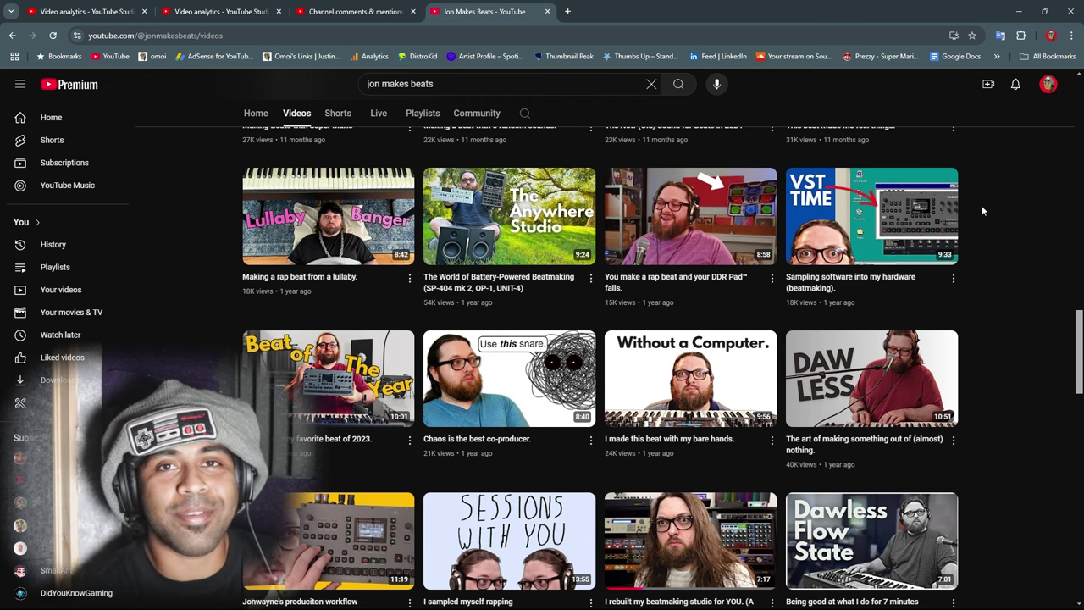
pyautogui.scroll(-15, 1021, 354)
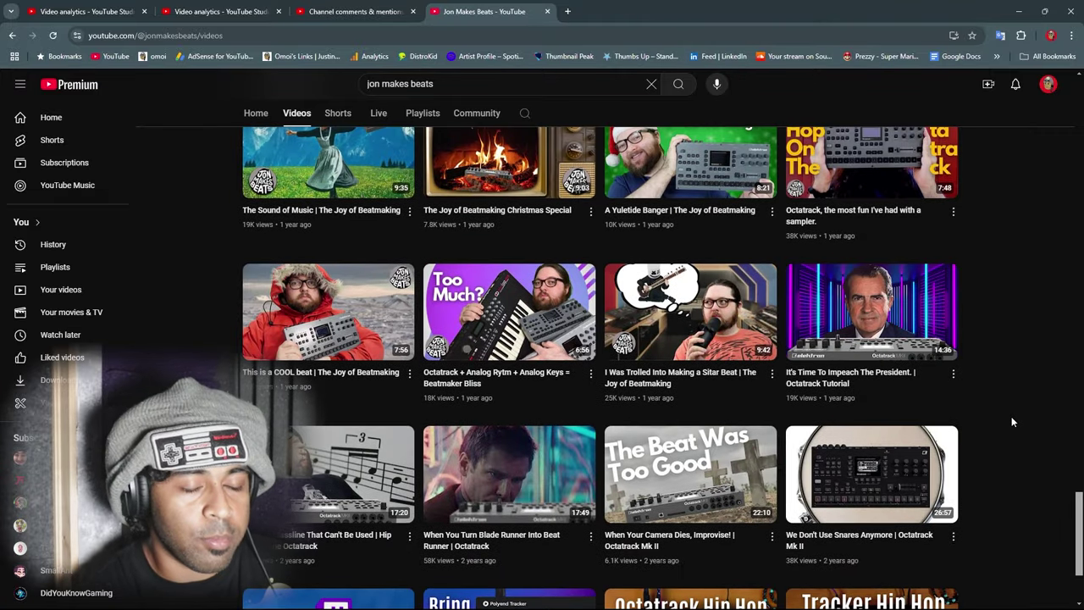
pyautogui.scroll(2, 982, 350)
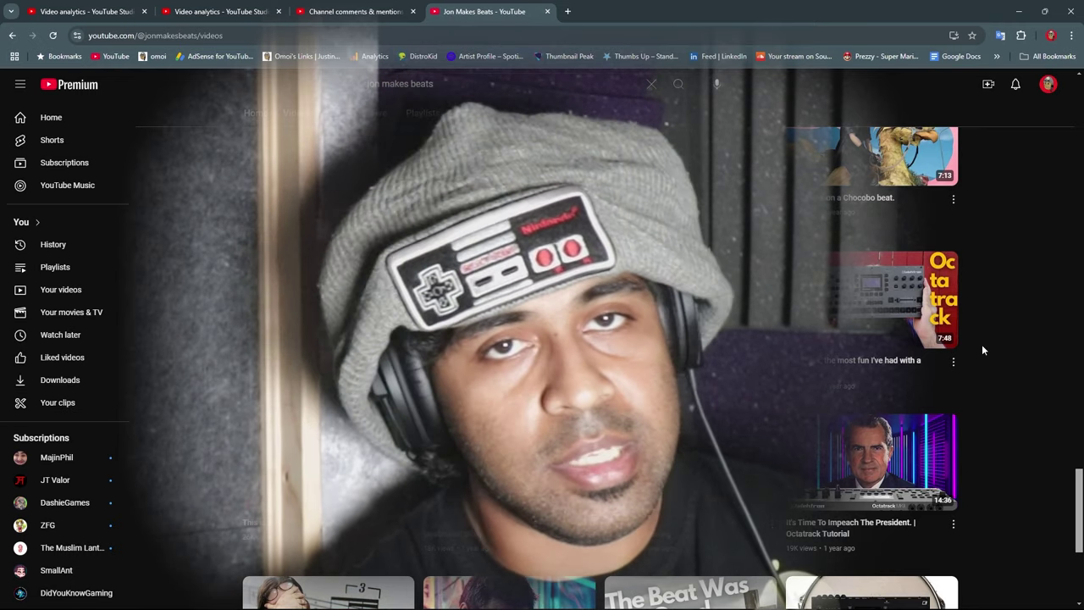
pyautogui.scroll(20, 1028, 315)
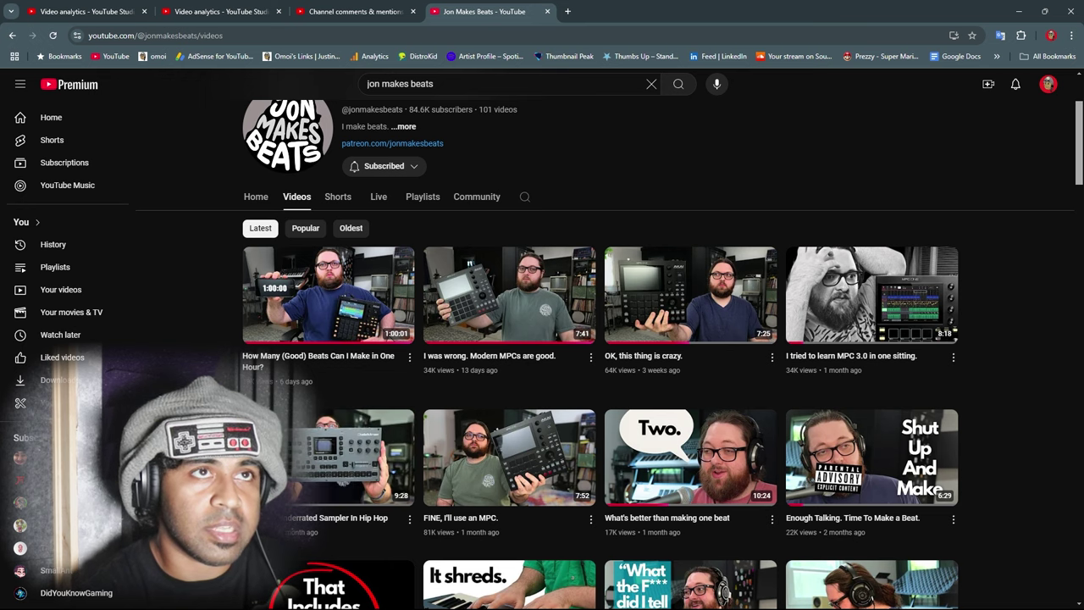
pyautogui.scroll(-1, 610, 339)
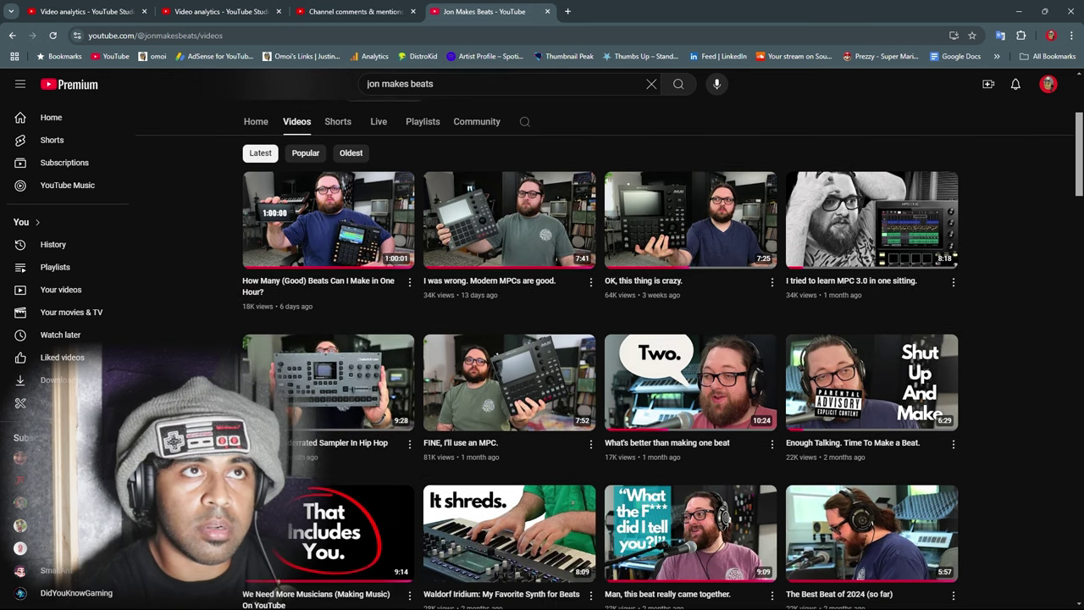
pyautogui.scroll(-5, 1011, 367)
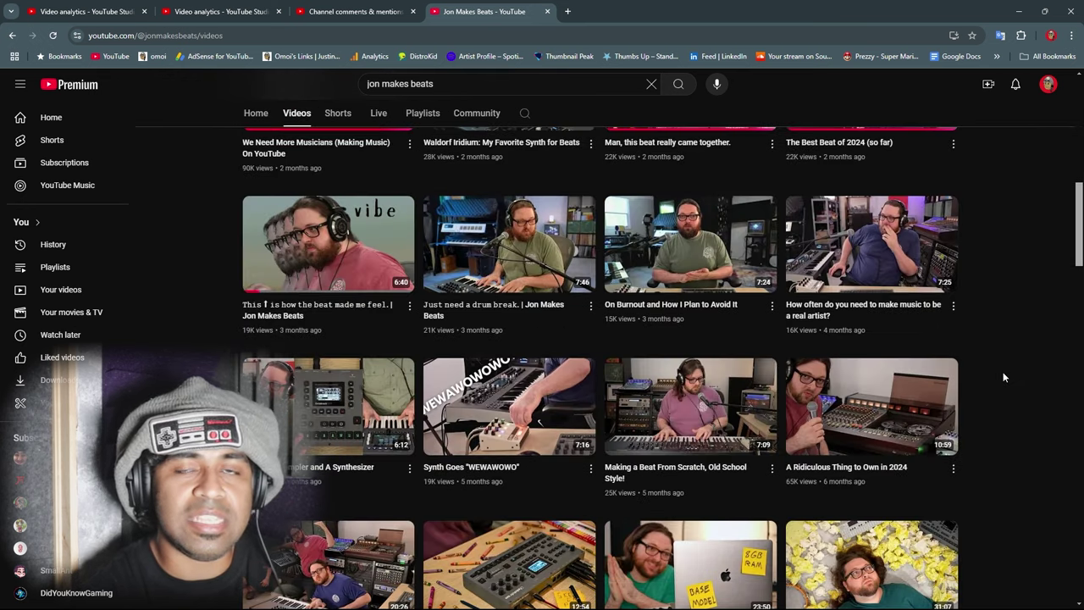
pyautogui.scroll(-1, 1003, 373)
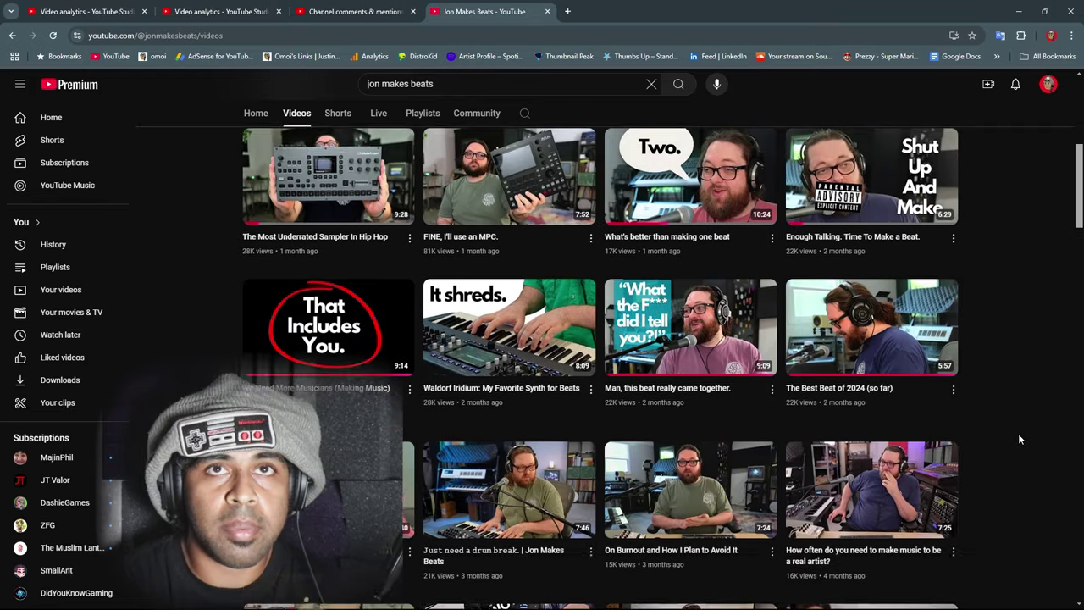
pyautogui.scroll(2, 1018, 434)
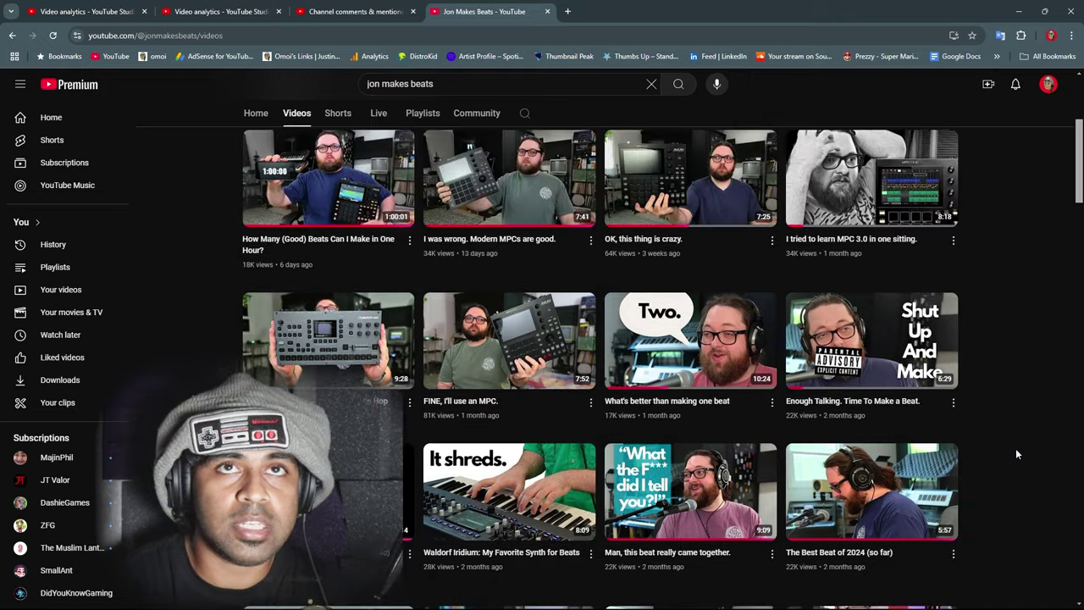
pyautogui.scroll(2, 1016, 454)
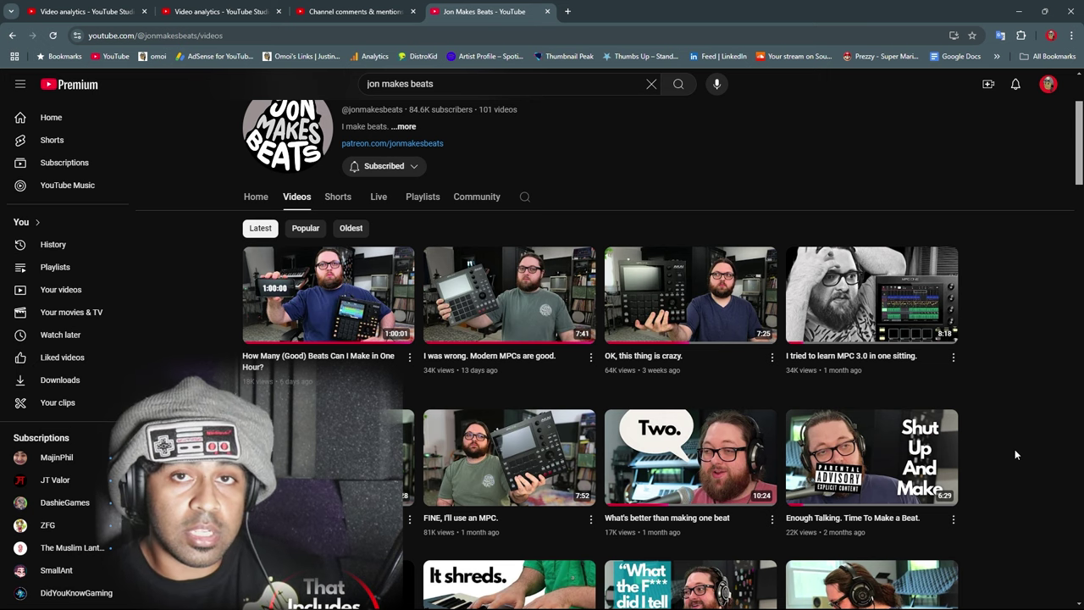
pyautogui.scroll(1, 1014, 448)
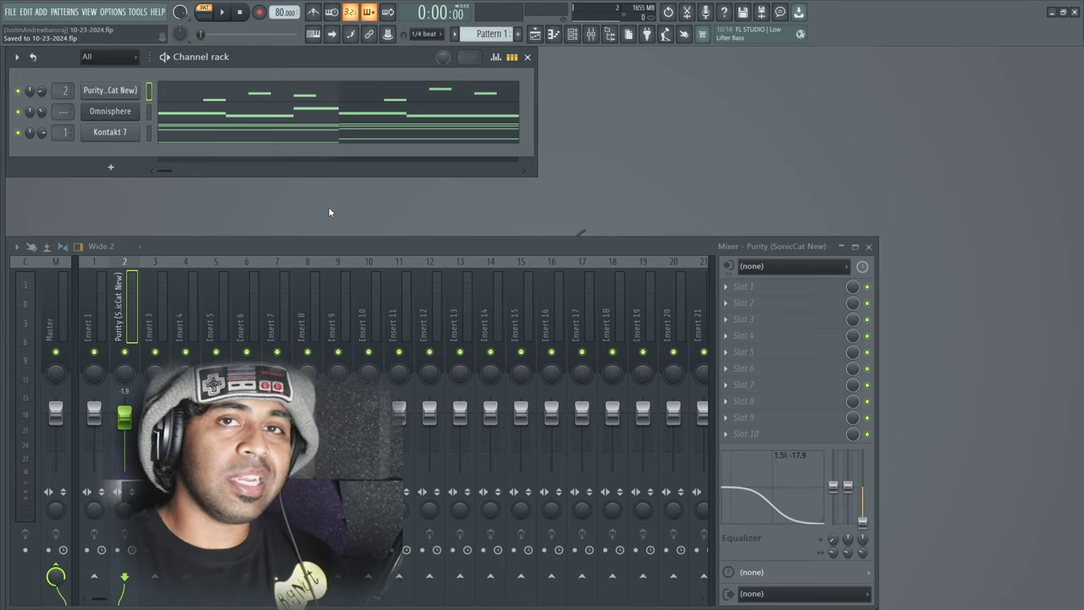
# Add KICK_BINIBON and CLAP_JOBOF from the Illmind BLAP-KIT Volume 8 samples as new channels in the channel rack.
pyautogui.hotkey('alt', 'F8')
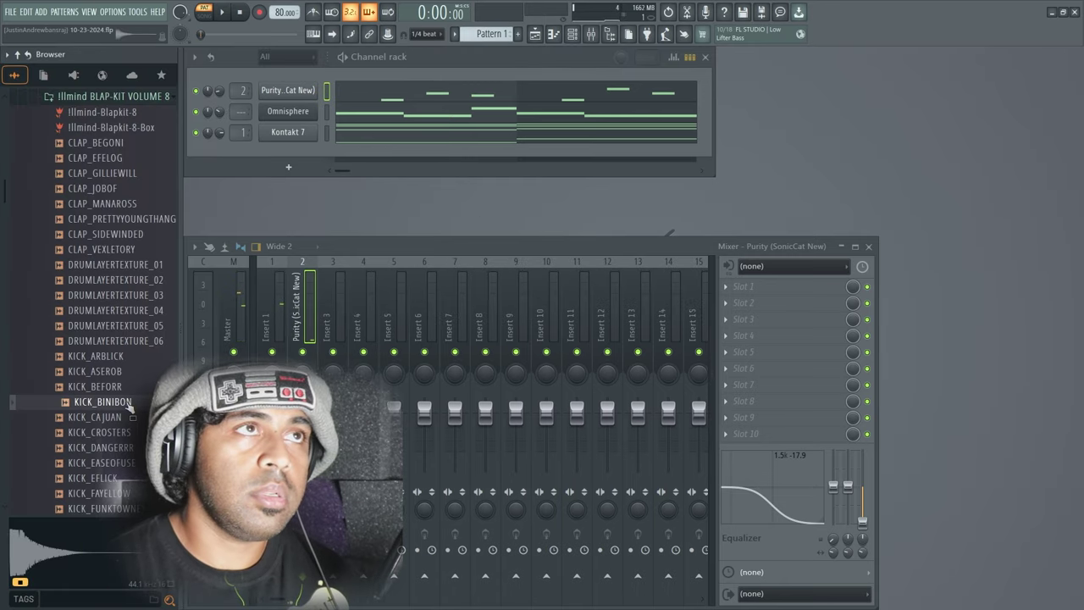
pyautogui.moveTo(132, 403); pyautogui.dragTo(271, 165)
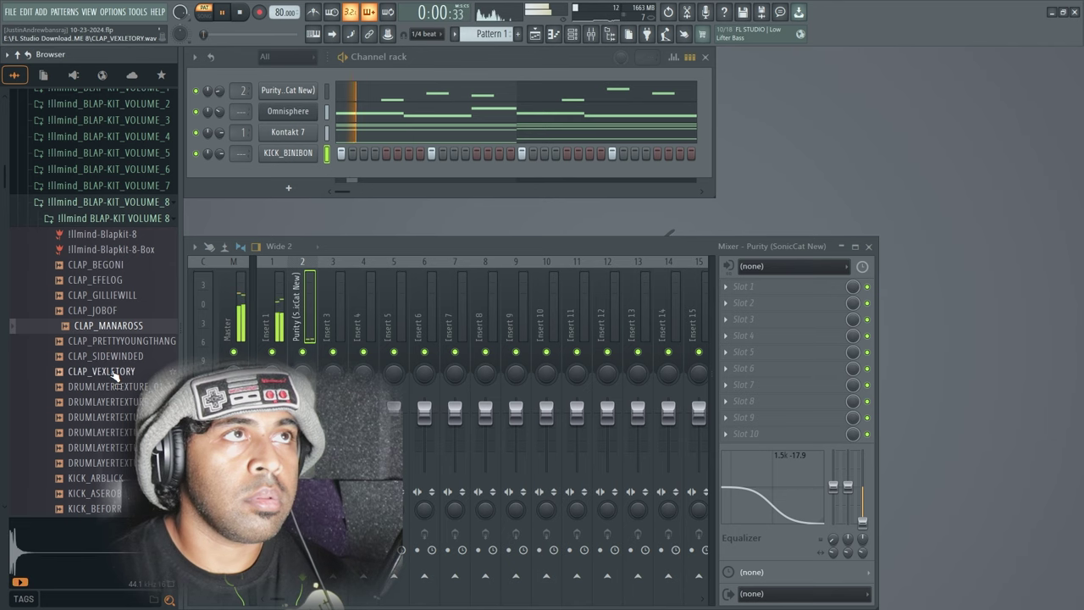
pyautogui.click(111, 355)
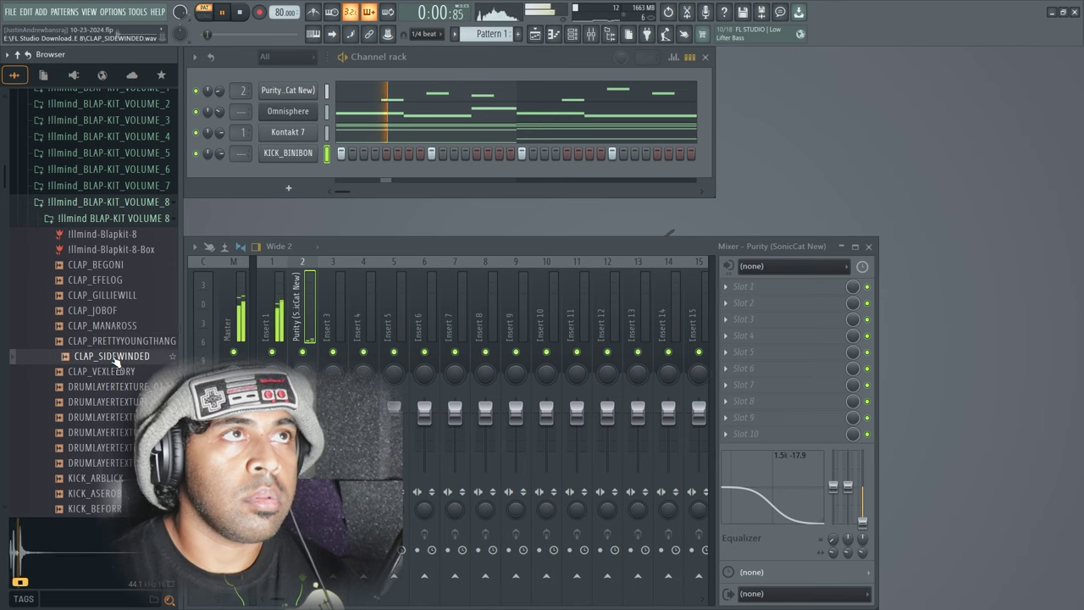
pyautogui.moveTo(98, 309); pyautogui.dragTo(288, 173)
pyautogui.press('space')
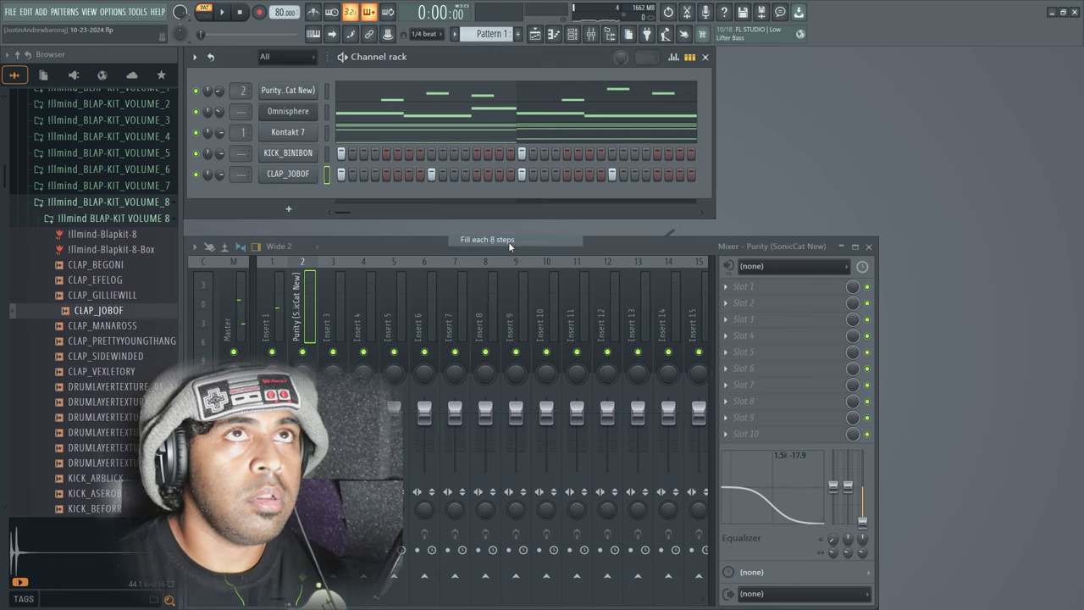
# Rotate the CLAP_JOBOF hits four steps to the right and play the pattern.
pyautogui.hotkey('ctrl', 'shift', 'Right')
pyautogui.hotkey('ctrl', 'shift', 'Right')
pyautogui.hotkey('ctrl', 'shift', 'Right')
pyautogui.hotkey('ctrl', 'shift', 'Right')
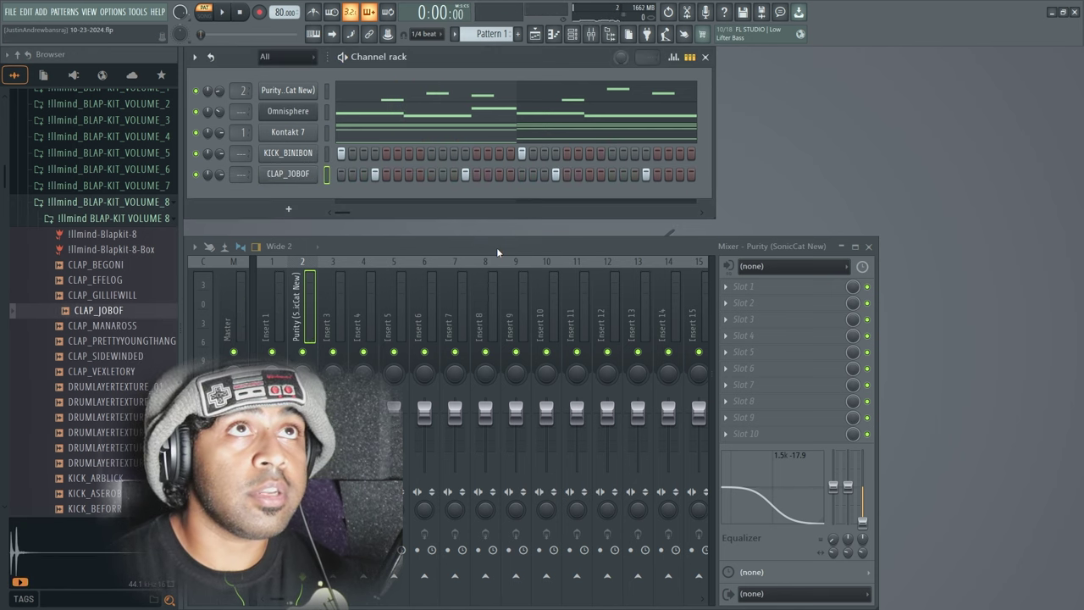
pyautogui.press('space')
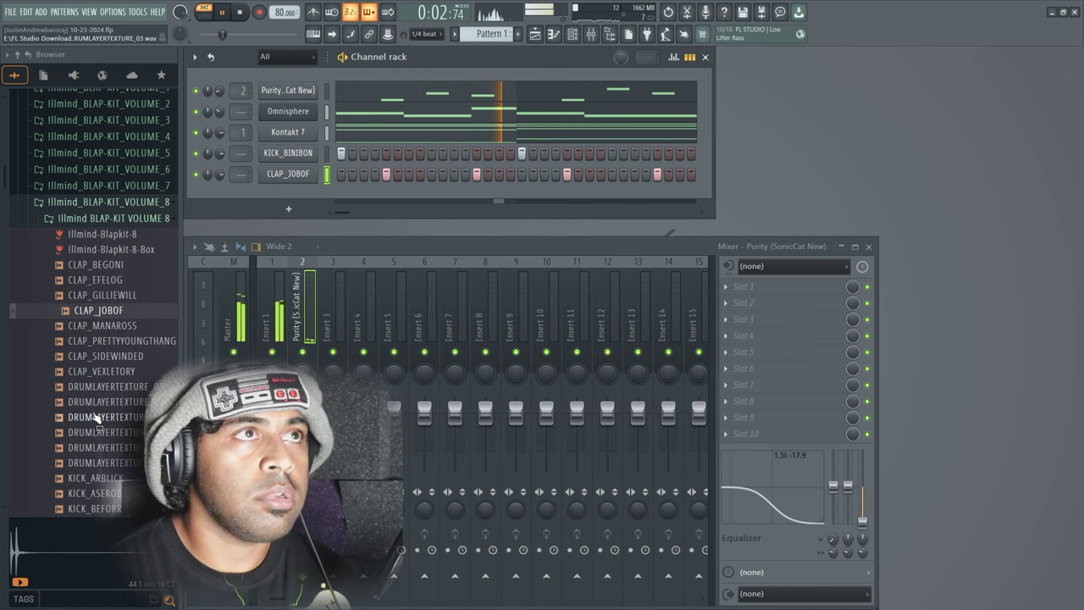
# Audition the Volume 8 snare samples and add SNARE_KORINTHIAN as a new channel below the clap.
pyautogui.scroll(-15, 102, 339)
pyautogui.click(128, 417)
pyautogui.click(110, 402)
pyautogui.moveTo(110, 401); pyautogui.dragTo(297, 194)
pyautogui.press('space')
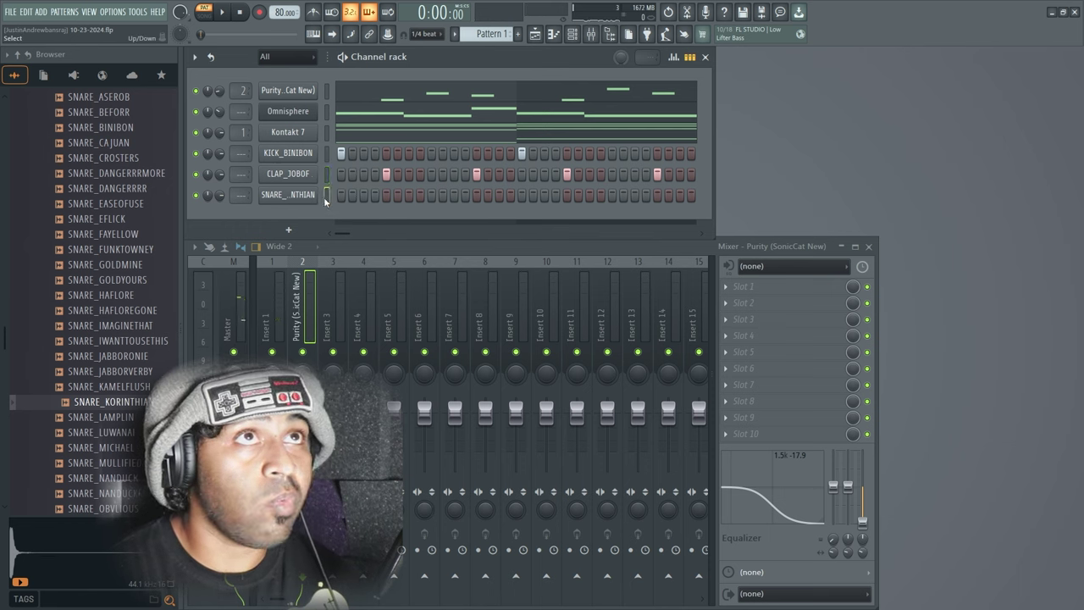
# Browse the drum kits and add the HH_FAVE and HH_FOOT hi-hats from Illmind BLAP-KIT Volume 4 as new channels.
pyautogui.scroll(-5, 112, 350)
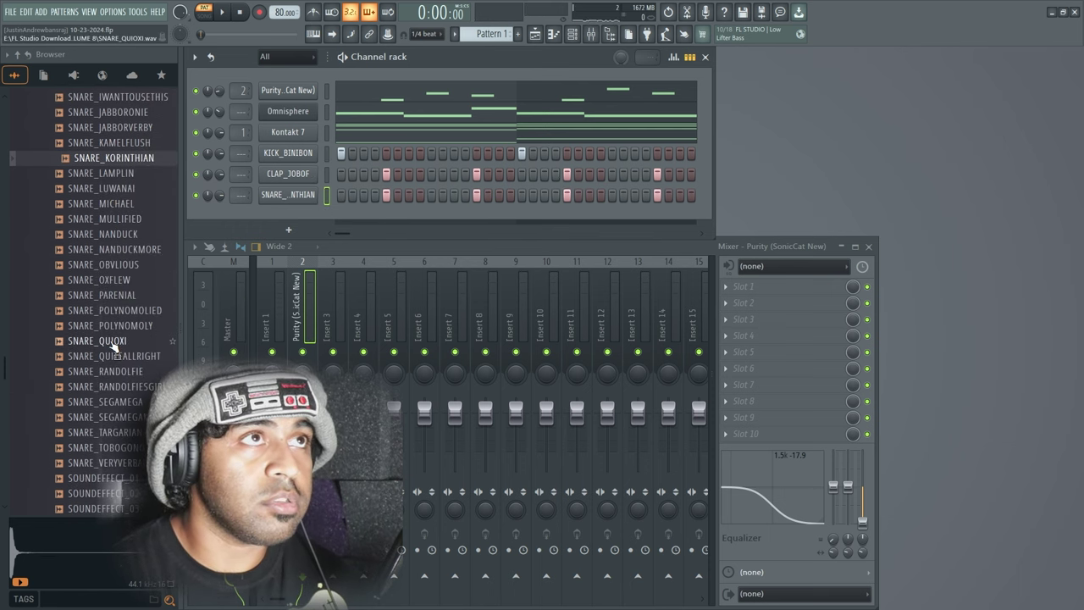
pyautogui.scroll(3, 113, 345)
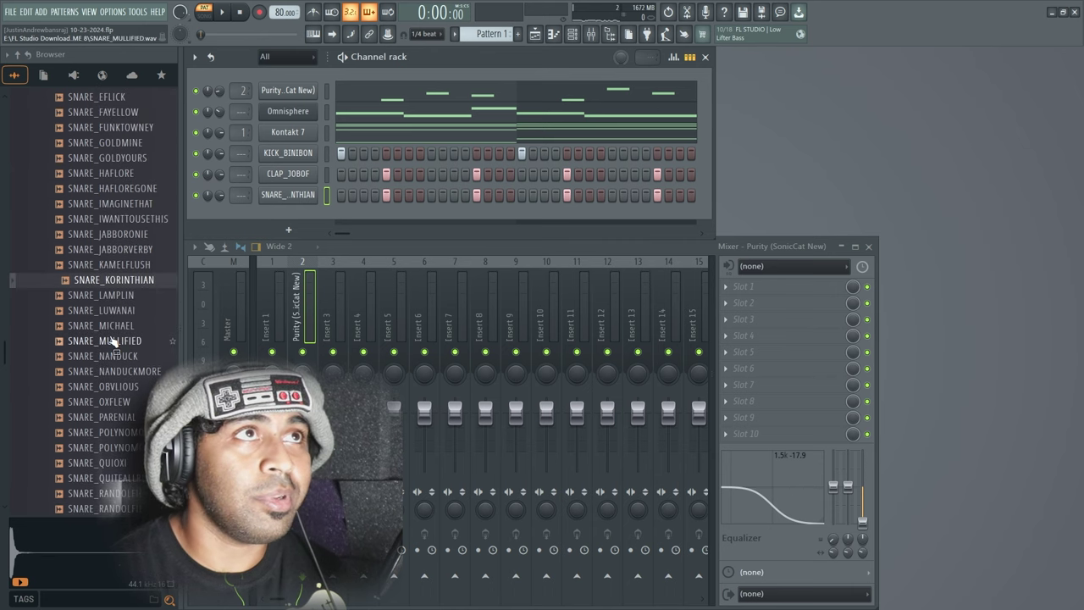
pyautogui.click(103, 341)
pyautogui.click(102, 310)
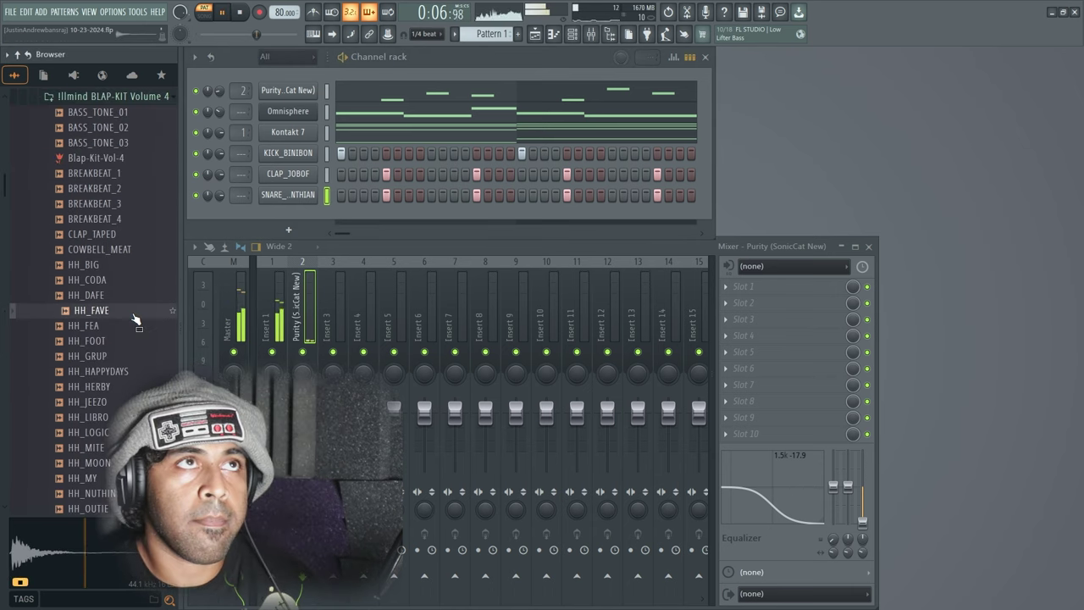
pyautogui.moveTo(134, 317); pyautogui.dragTo(300, 240)
pyautogui.moveTo(106, 349); pyautogui.dragTo(320, 230)
pyautogui.press('space')
pyautogui.press('space')
# Fill the HH_FAVE channel on every step and the HH_FOOT channel on every second step.
pyautogui.rightClick(263, 215)
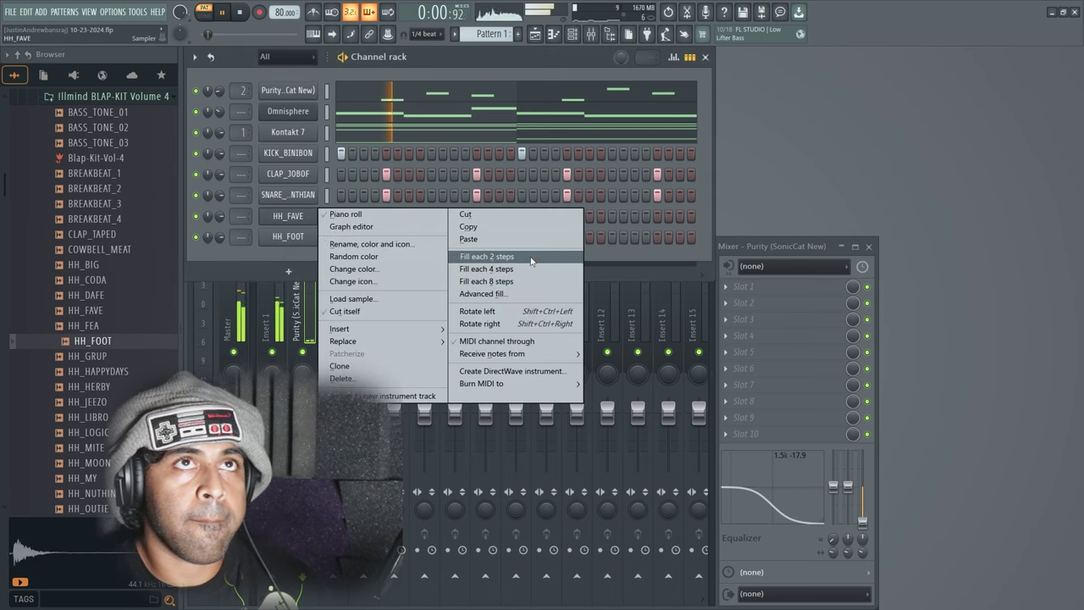
pyautogui.click(486, 255)
pyautogui.rightClick(320, 235)
pyautogui.click(481, 277)
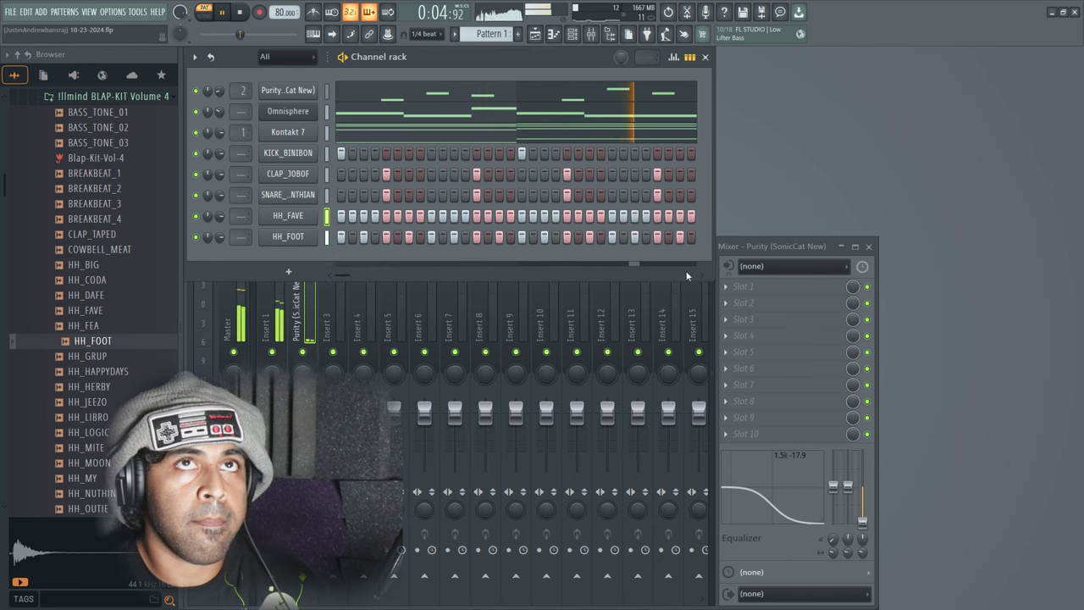
# Widen the channel rack to show four bars and duplicate the HH_FAVE notes in the piano roll to fill them.
pyautogui.moveTo(713, 219); pyautogui.dragTo(1078, 177)
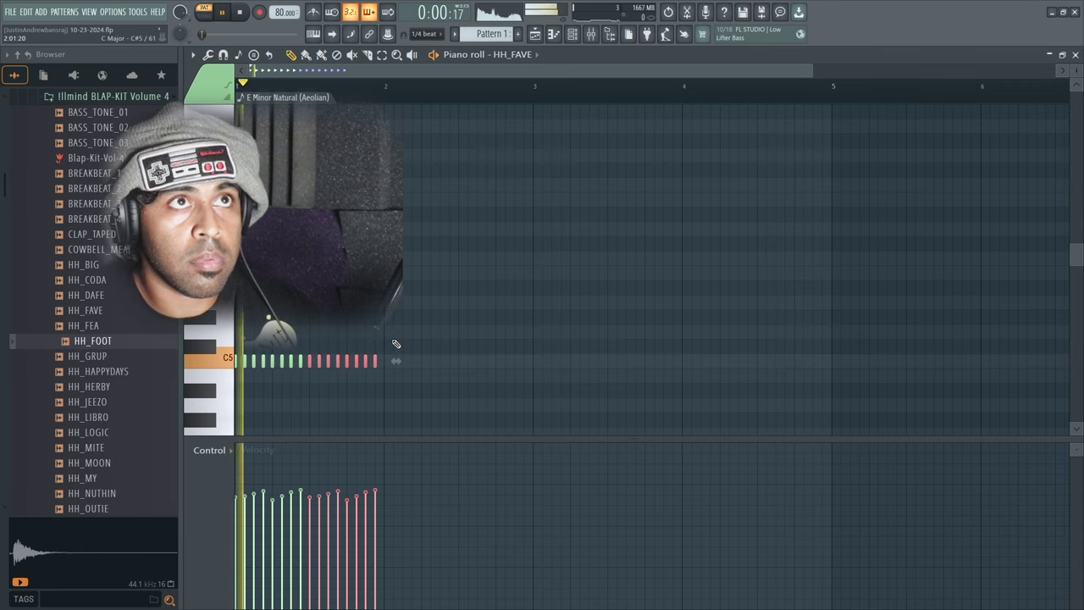
pyautogui.hotkey('ctrl', 'b')
pyautogui.hotkey('ctrl', 'b')
pyautogui.hotkey('ctrl', 'b')
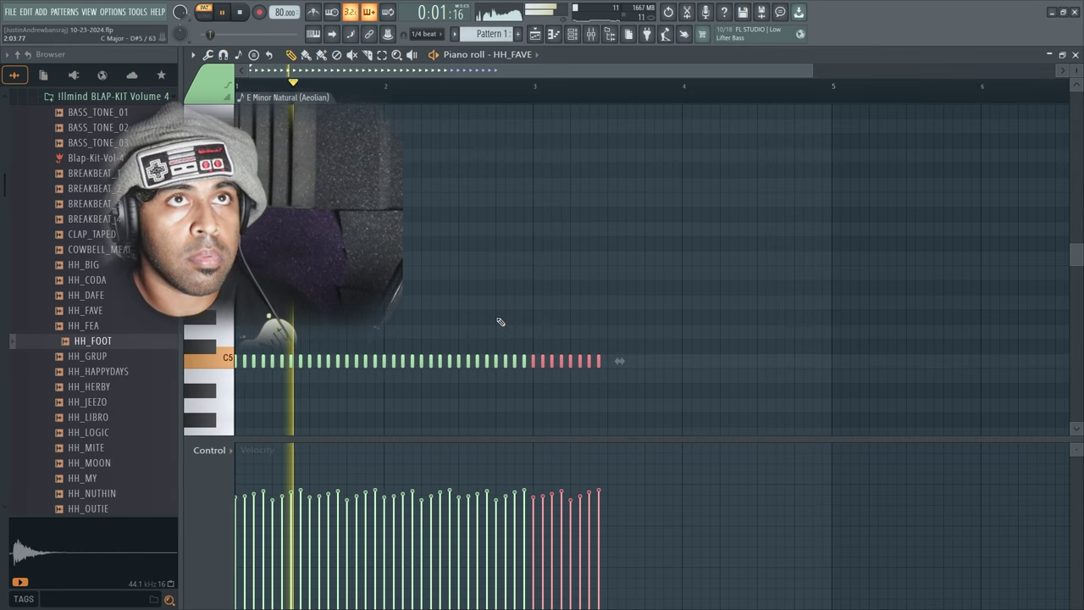
pyautogui.hotkey('ctrl', 'd')
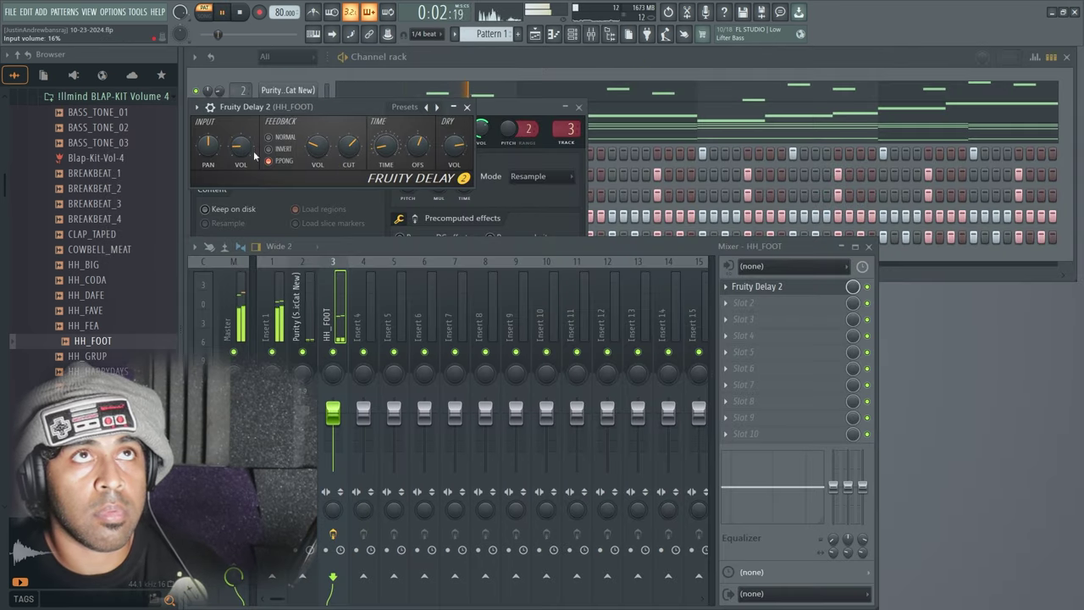
# Close the Fruity Delay 2 effect and the HH_FOOT channel settings.
pyautogui.click(466, 108)
pyautogui.press('Escape')
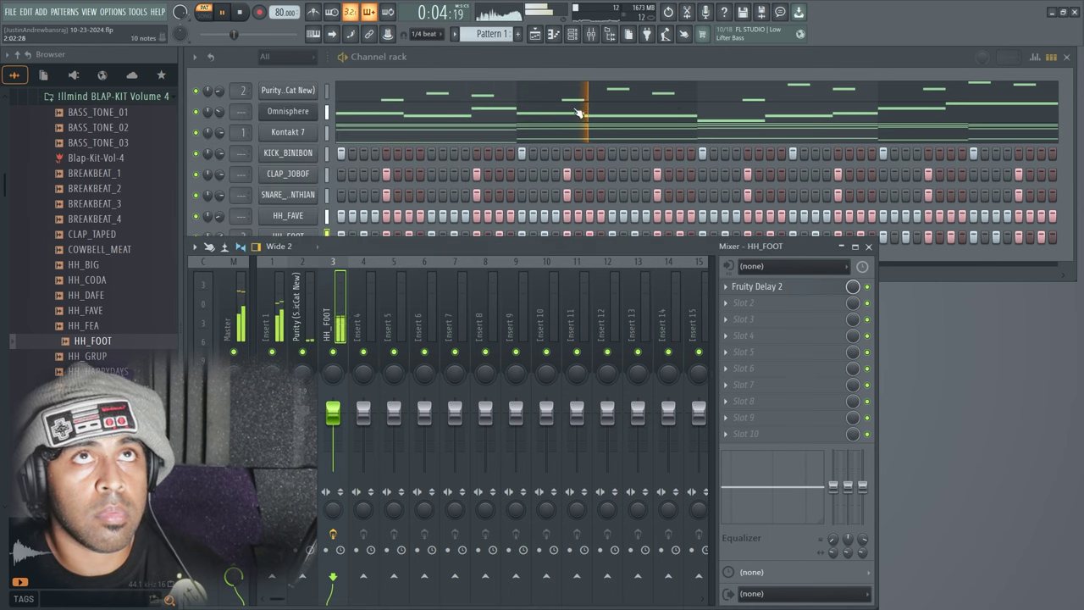